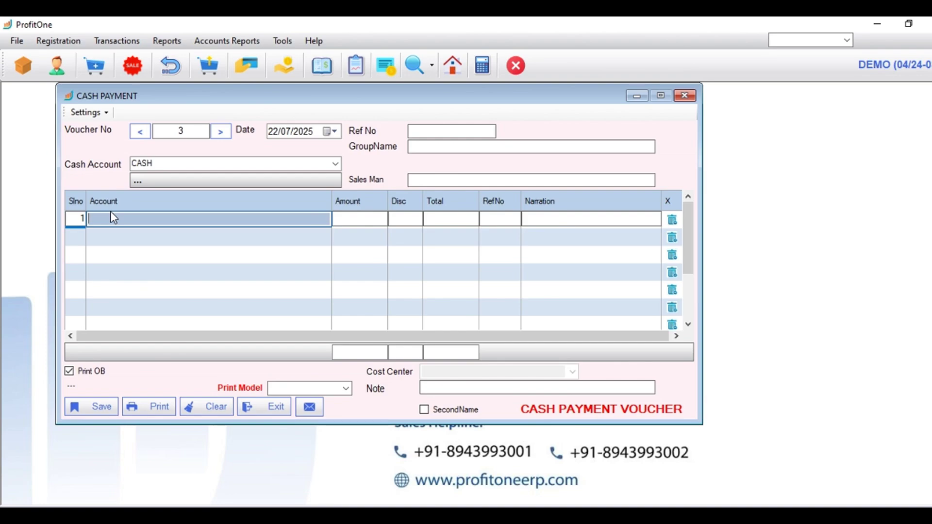
Enter a cash payment of 600 to the NEW TEST account, save the voucher and close it
{"action": "type", "text": "TES"}
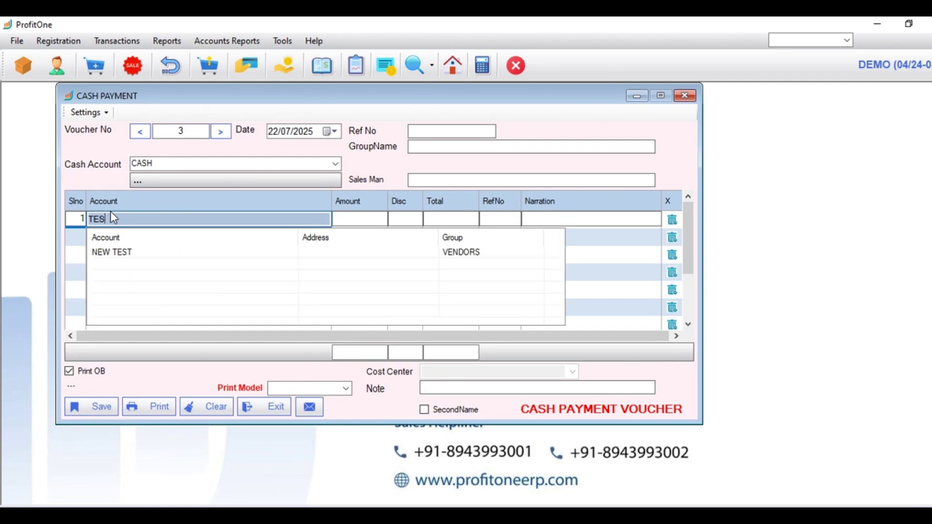
{"action": "key", "text": "Down"}
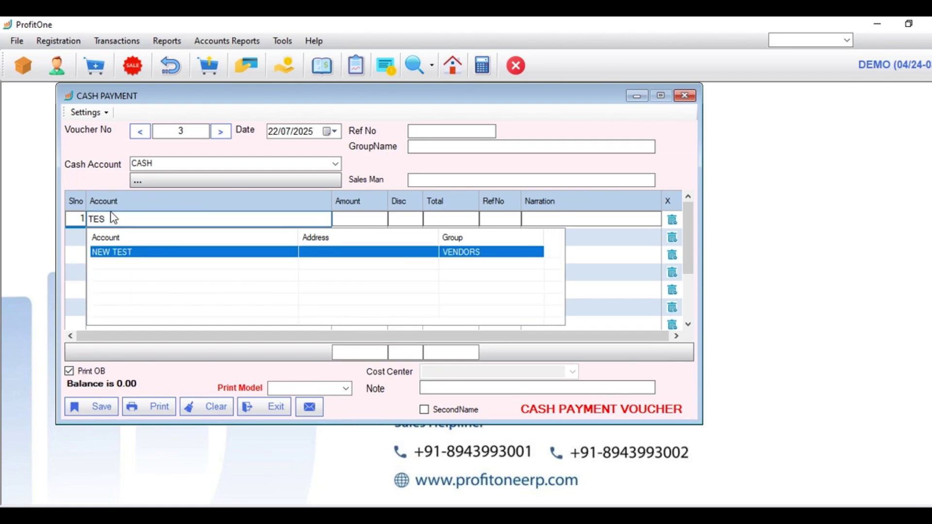
{"action": "key", "text": "Return"}
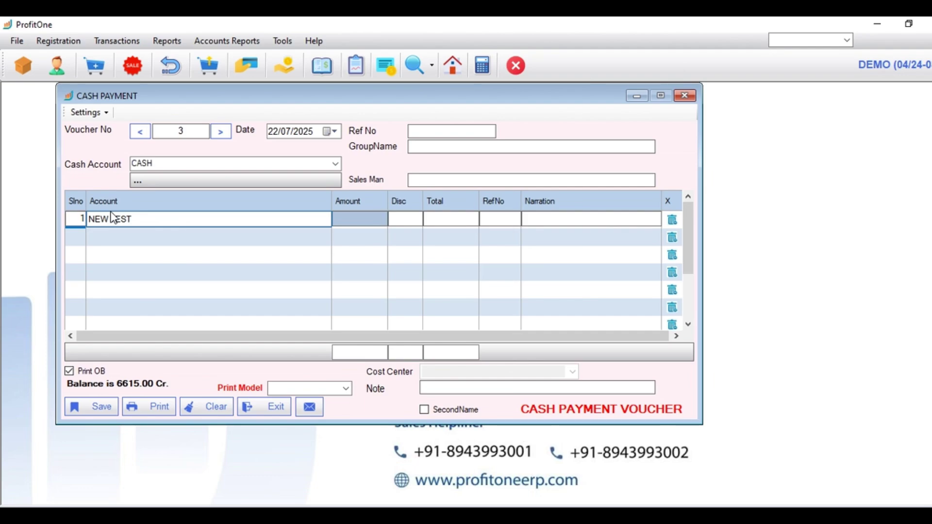
{"action": "type", "text": "6"}
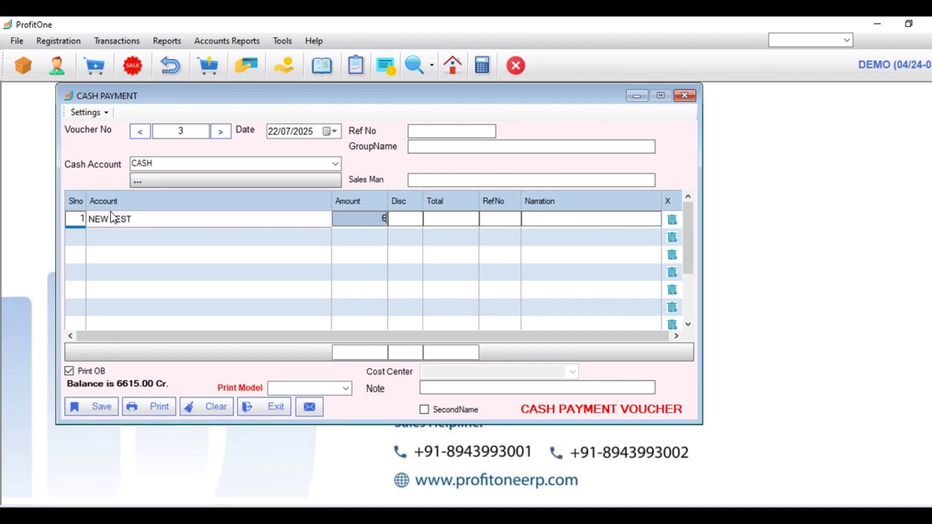
{"action": "type", "text": "00"}
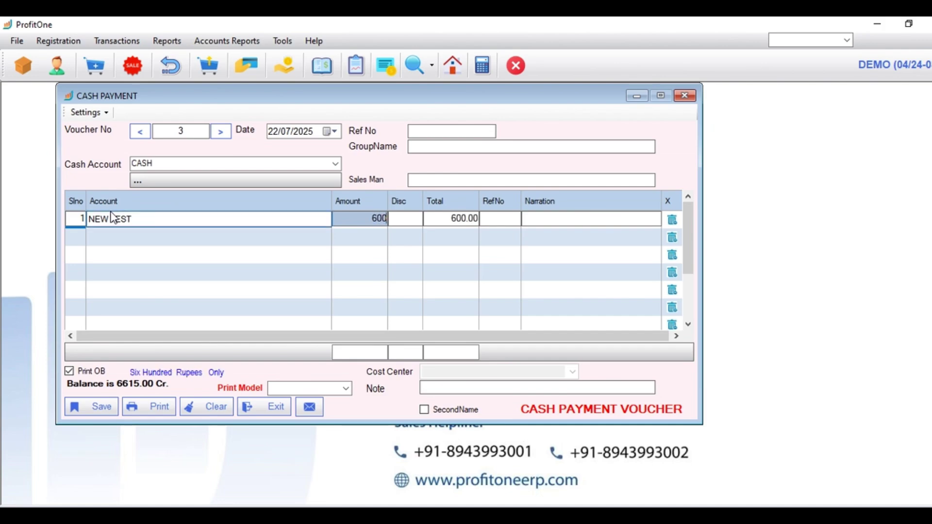
{"action": "key", "text": "Return"}
{"action": "key", "text": "Return"}
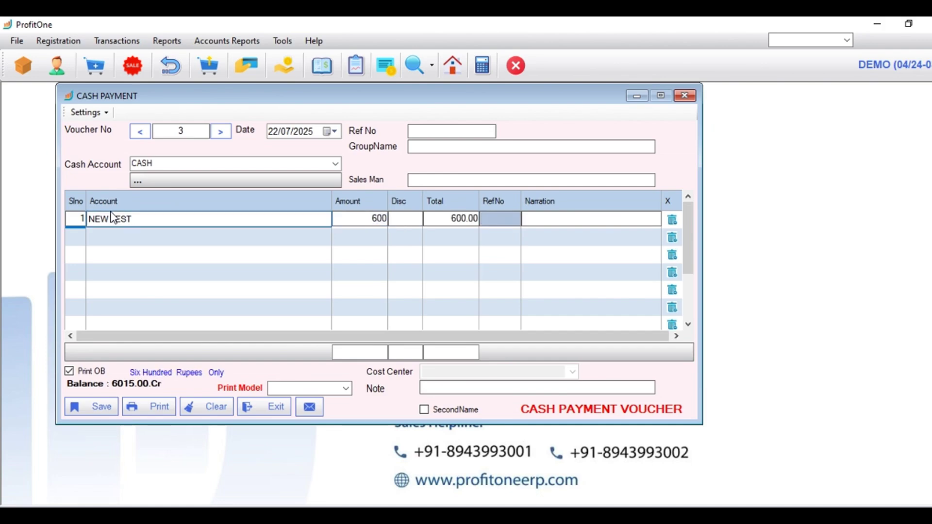
{"action": "key", "text": "Return"}
{"action": "key", "text": "Return"}
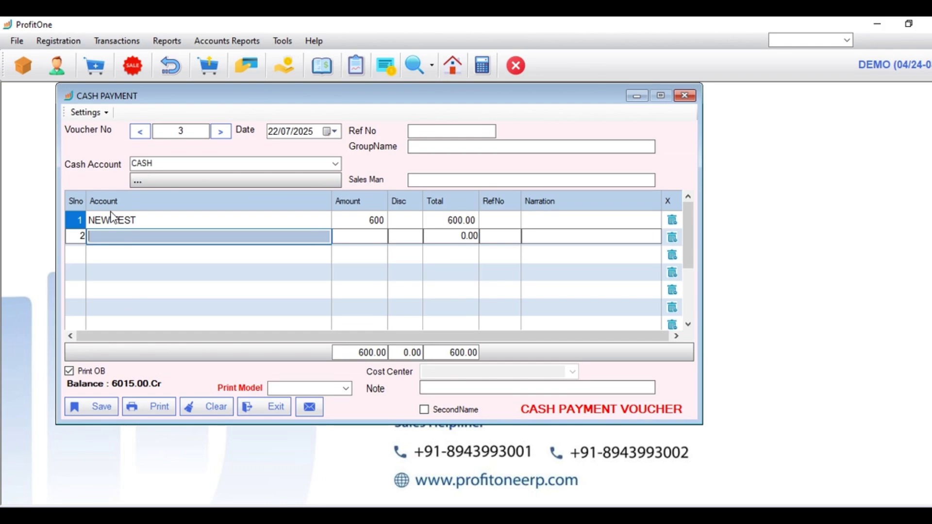
{"action": "left_click", "coordinate": [100, 411]}
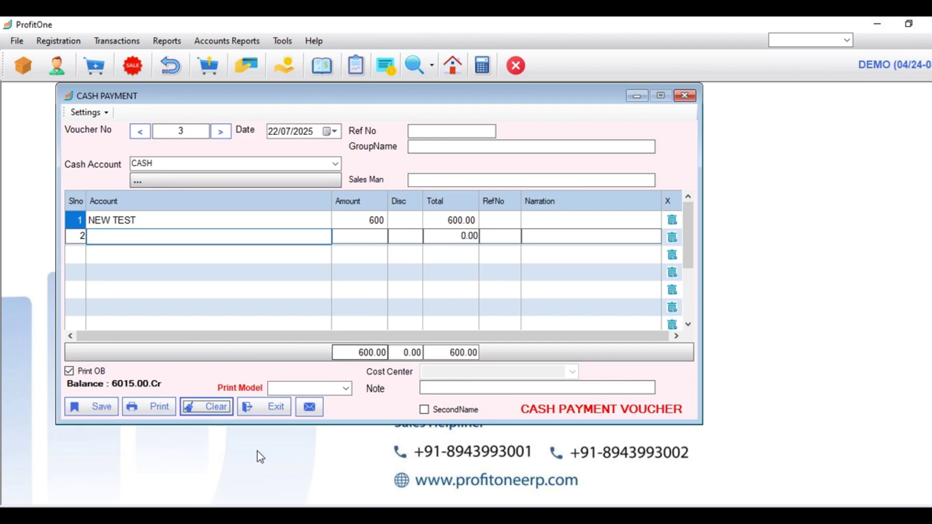
{"action": "left_click", "coordinate": [685, 96]}
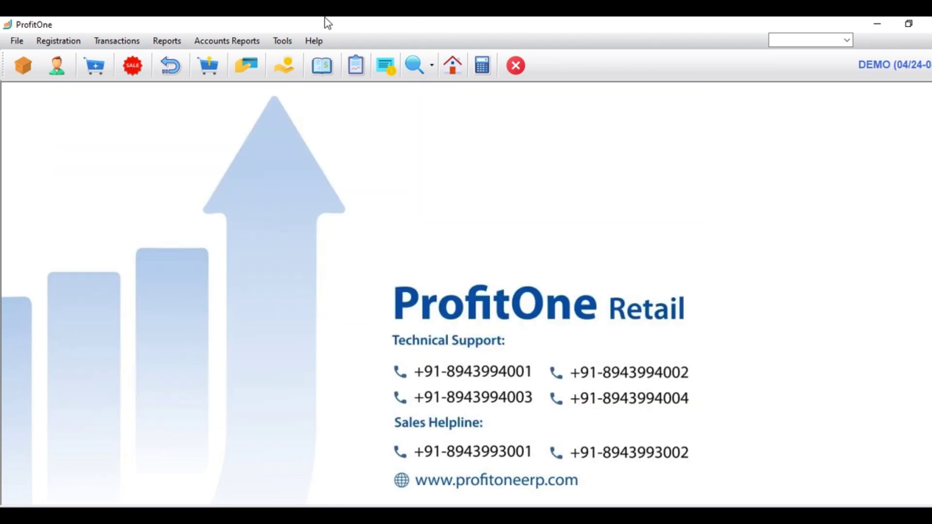
Open a new bank payment voucher and check which bank accounts can be chosen
{"action": "left_click", "coordinate": [116, 42]}
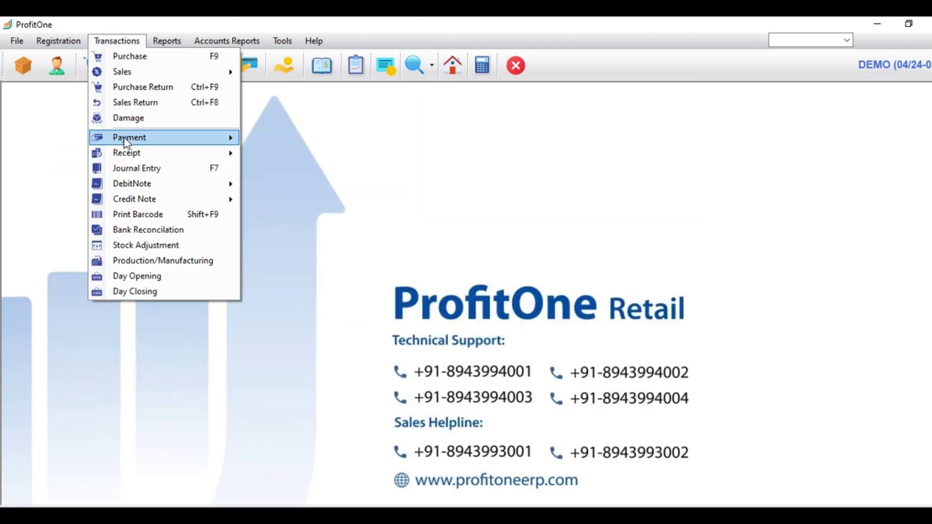
{"action": "mouse_move", "coordinate": [124, 137]}
{"action": "left_click", "coordinate": [293, 156]}
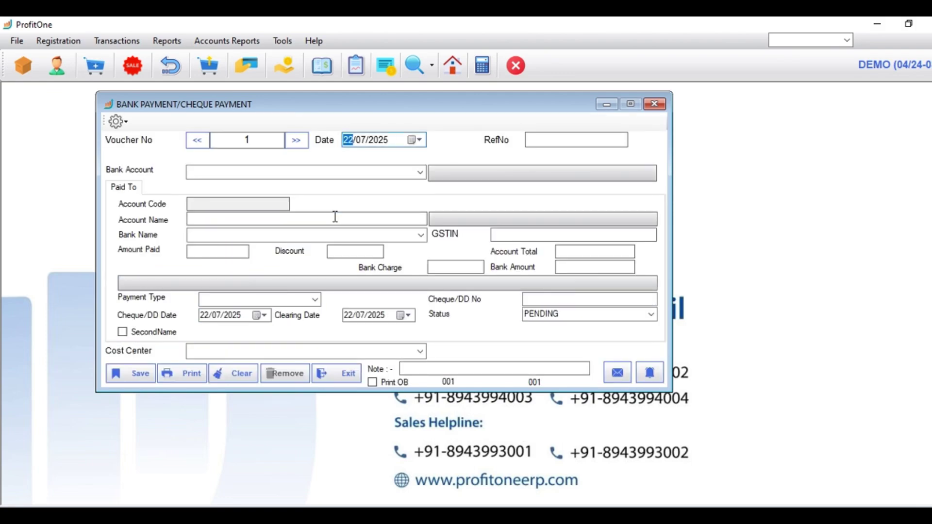
{"action": "left_click", "coordinate": [421, 172]}
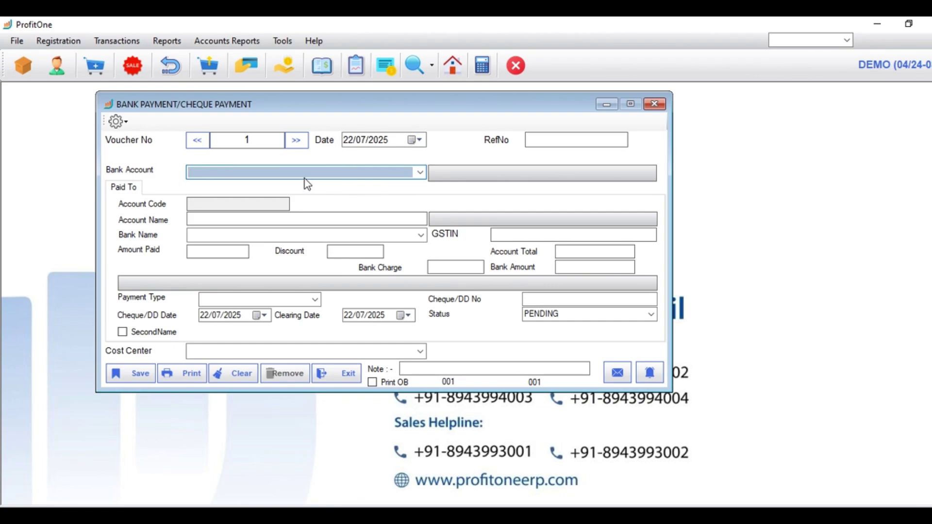
Create and save a ledger account named BANK in the BANK ACCOUNT group
{"action": "left_click", "coordinate": [64, 75]}
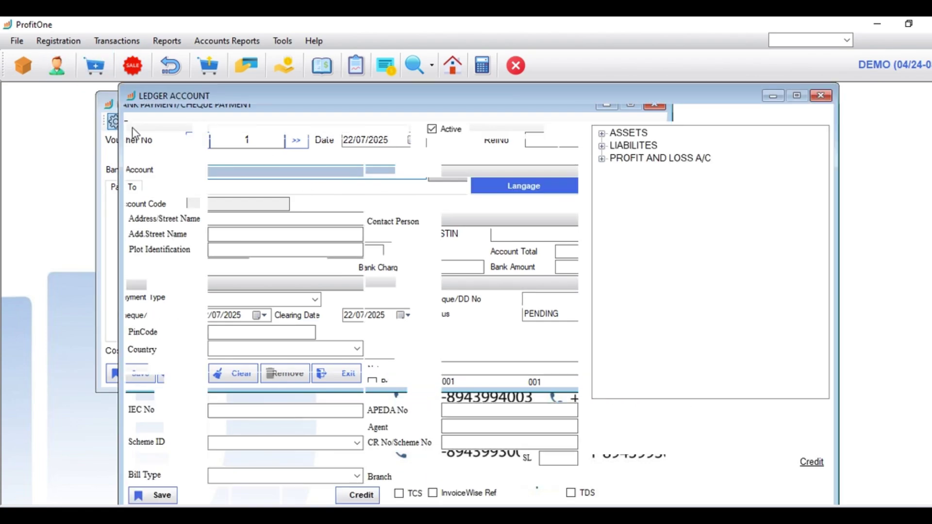
{"action": "type", "text": "BA"}
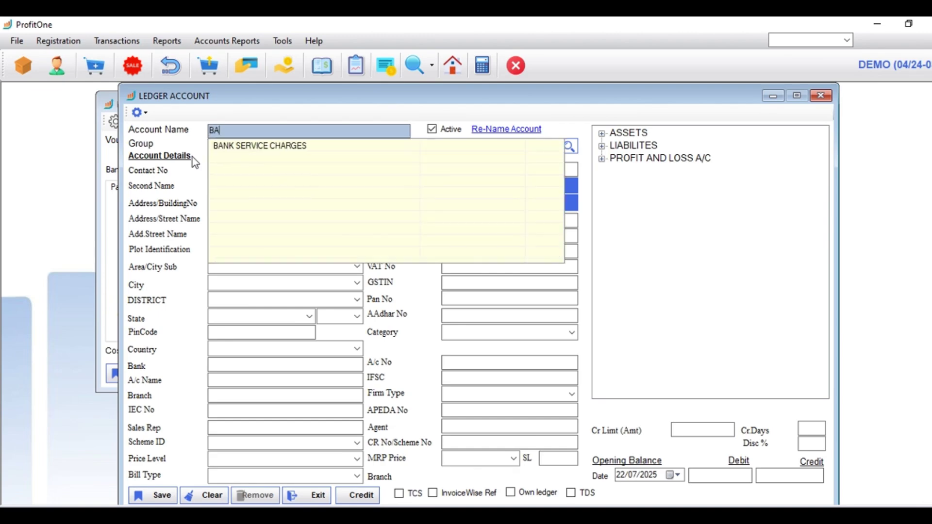
{"action": "type", "text": "NK"}
{"action": "key", "text": "Return"}
{"action": "type", "text": "BA"}
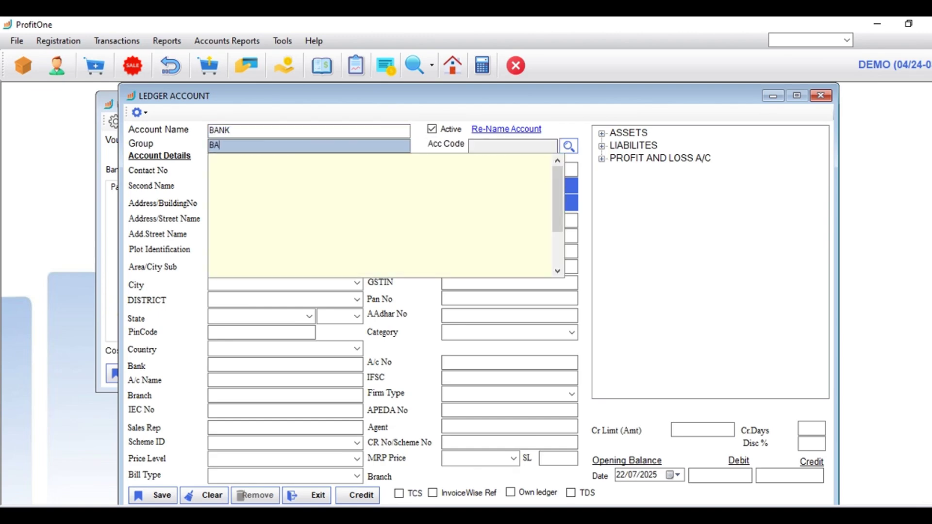
{"action": "key", "text": "Down"}
{"action": "key", "text": "Return"}
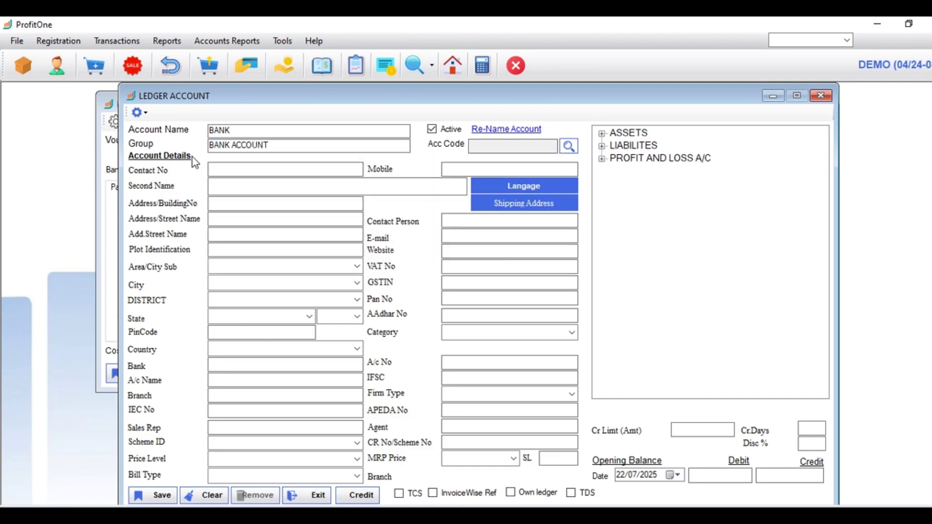
{"action": "left_click", "coordinate": [145, 501]}
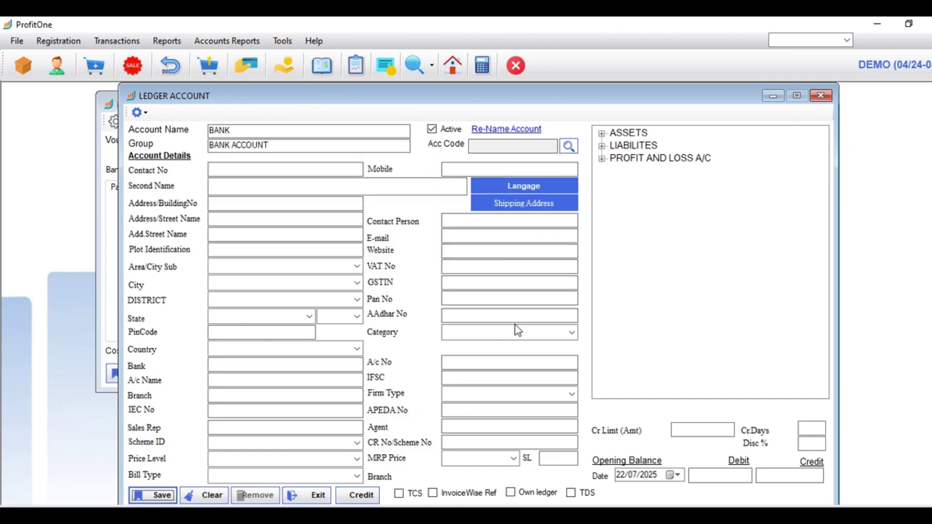
{"action": "left_click", "coordinate": [499, 319]}
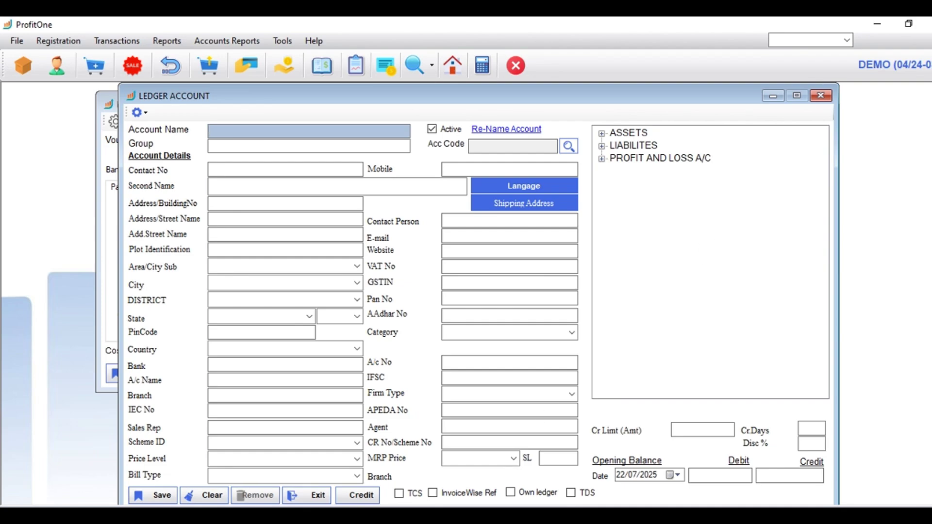
{"action": "left_click", "coordinate": [825, 97]}
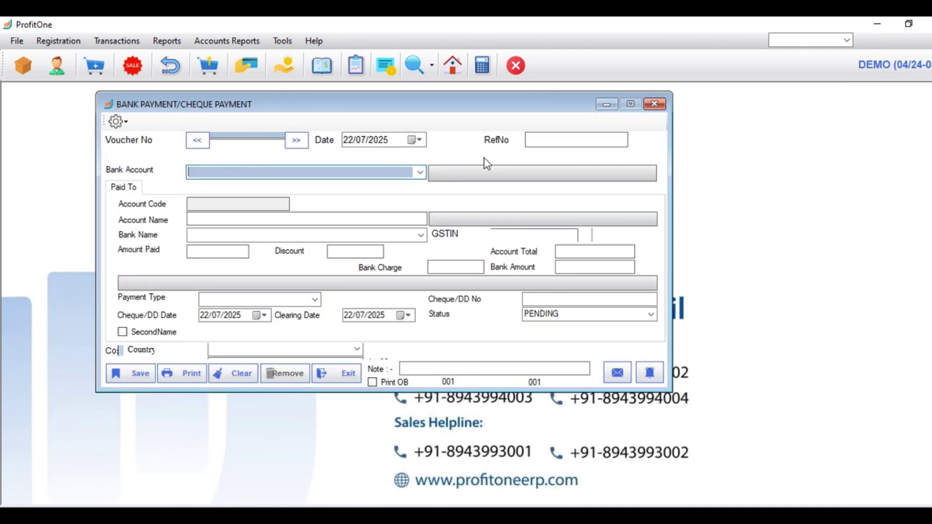
Choose BANK as the bank account and NEW TEST as the paid-to account in the bank payment voucher
{"action": "left_click", "coordinate": [421, 173]}
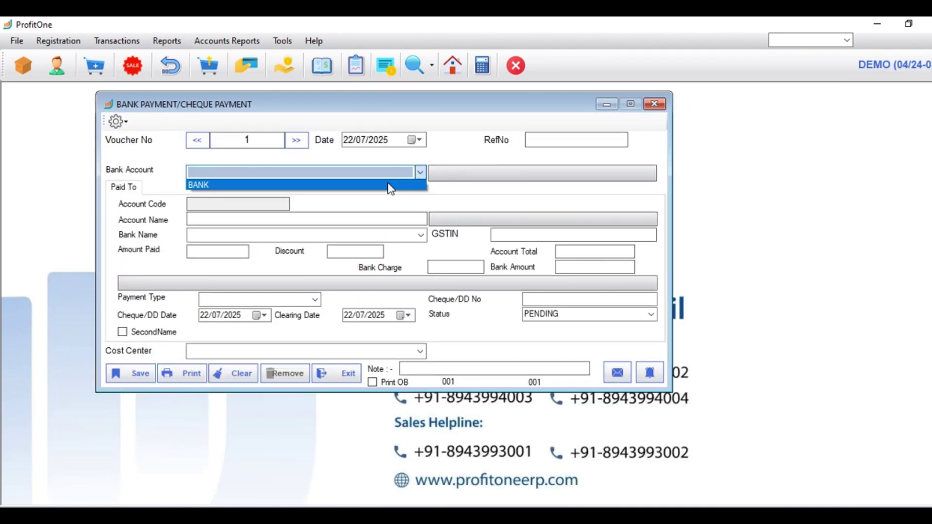
{"action": "left_click", "coordinate": [389, 183]}
{"action": "key", "text": "Return"}
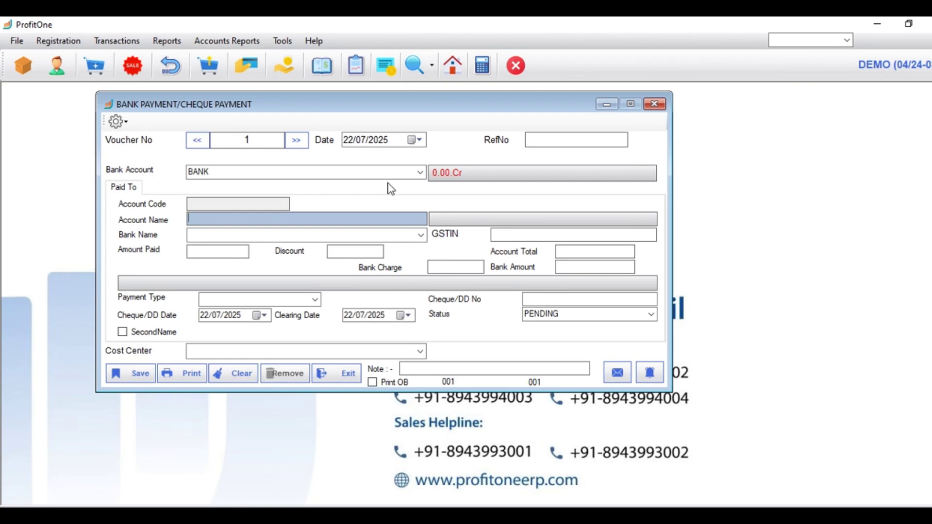
{"action": "type", "text": "TES"}
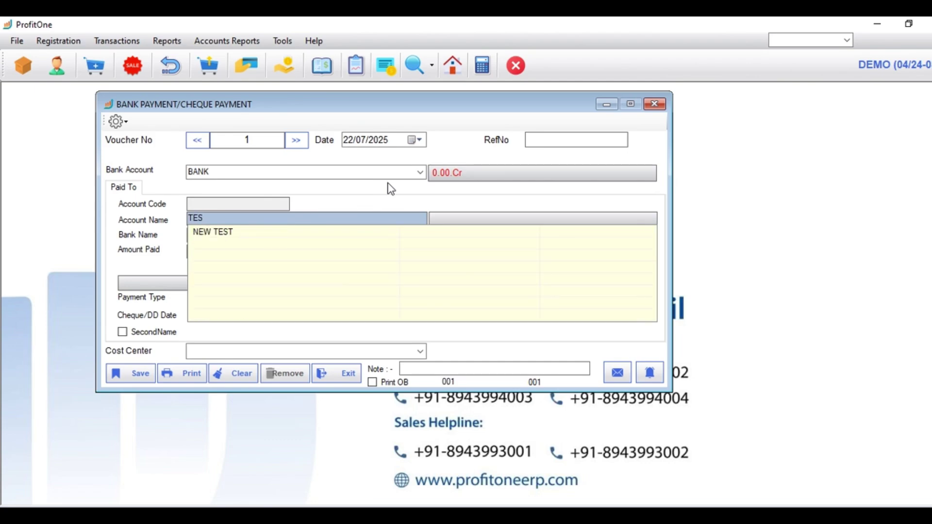
{"action": "key", "text": "Down"}
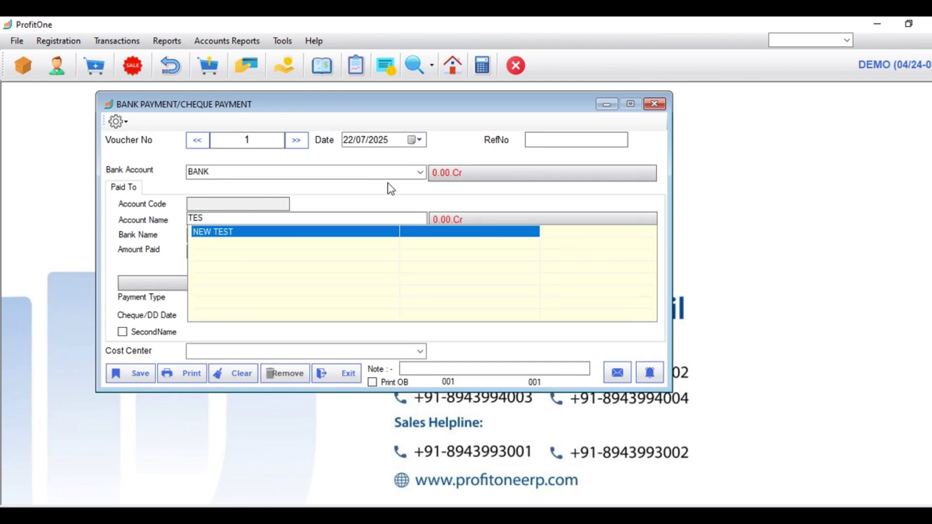
{"action": "key", "text": "Return"}
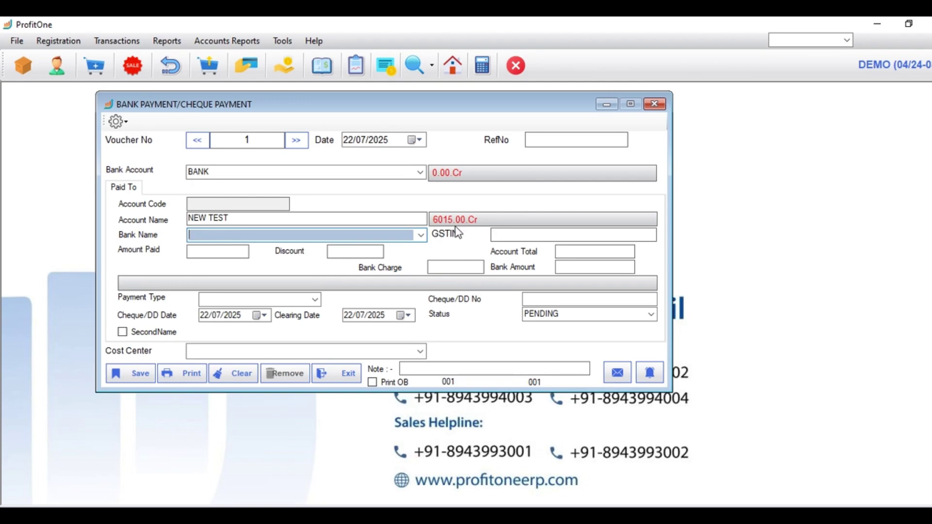
Enter 500 as the amount paid, leaving the bank name and discount blank
{"action": "key", "text": "Return"}
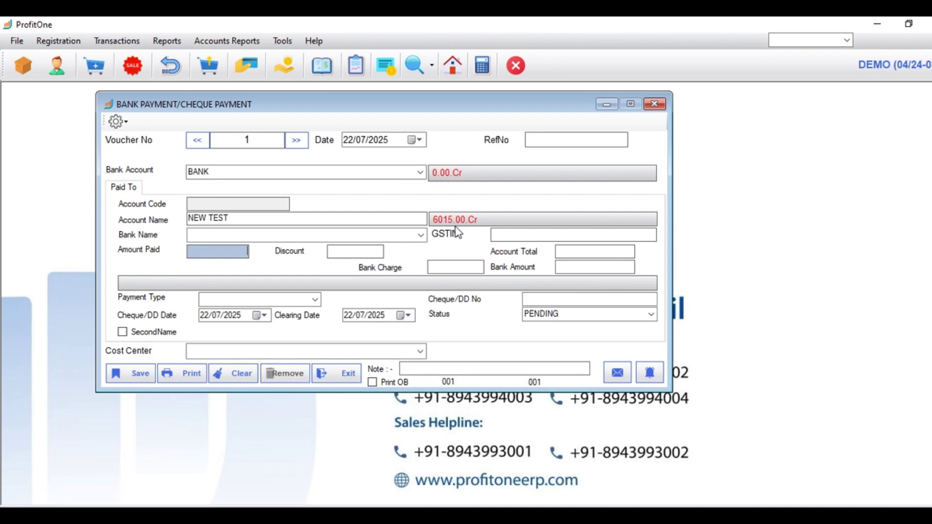
{"action": "type", "text": "500"}
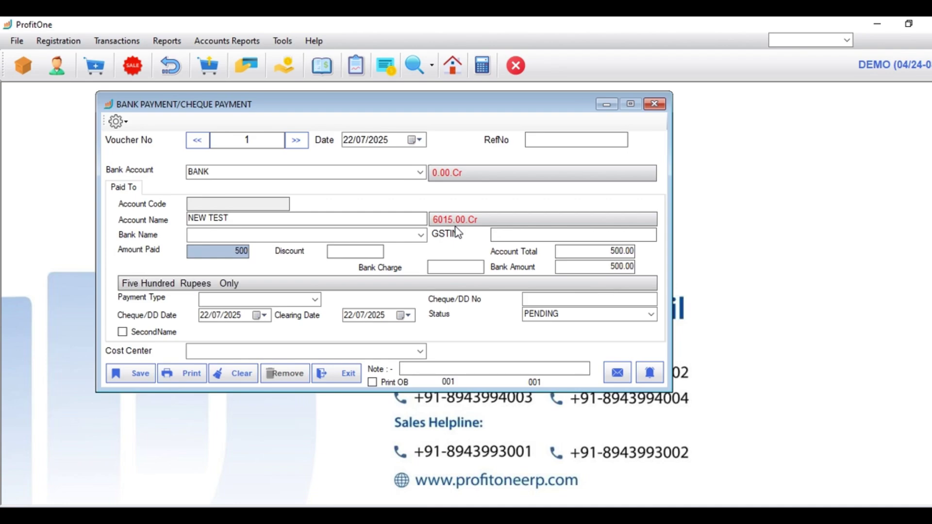
{"action": "key", "text": "Return"}
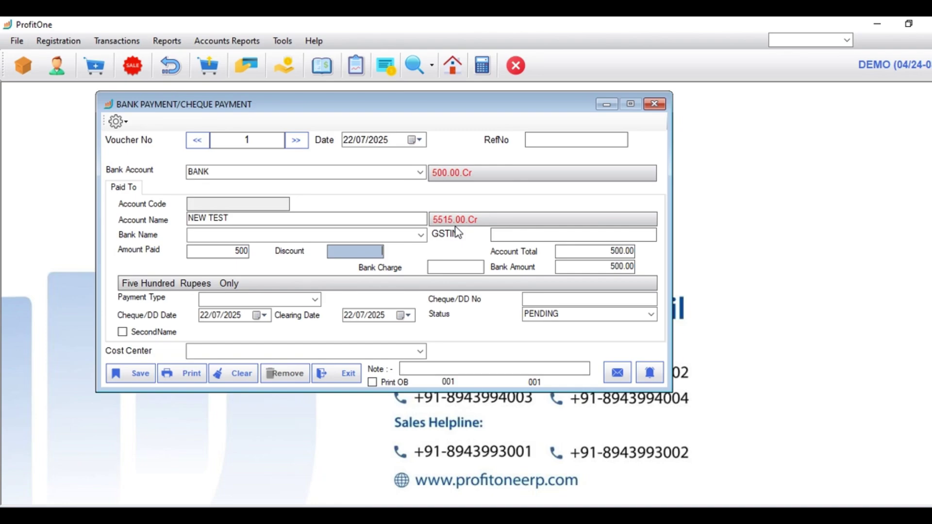
{"action": "key", "text": "Return"}
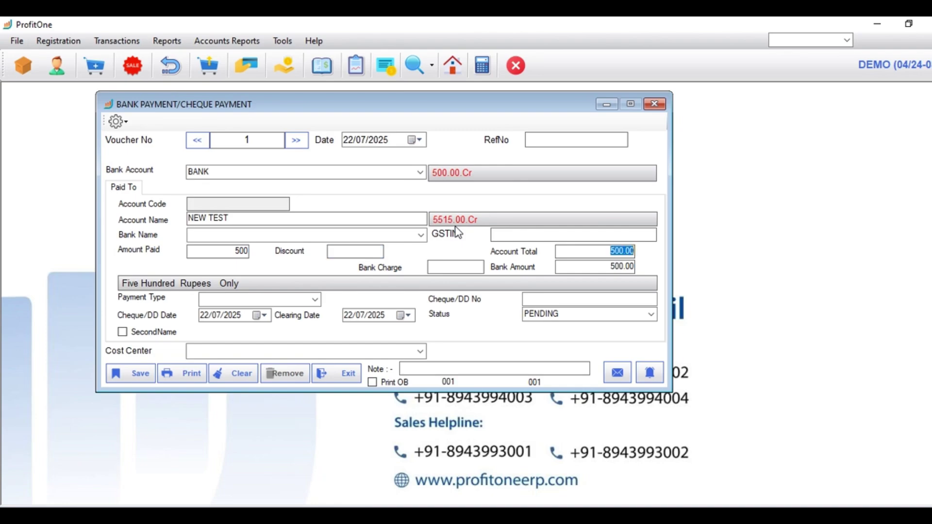
{"action": "key", "text": "Return"}
{"action": "key", "text": "Return"}
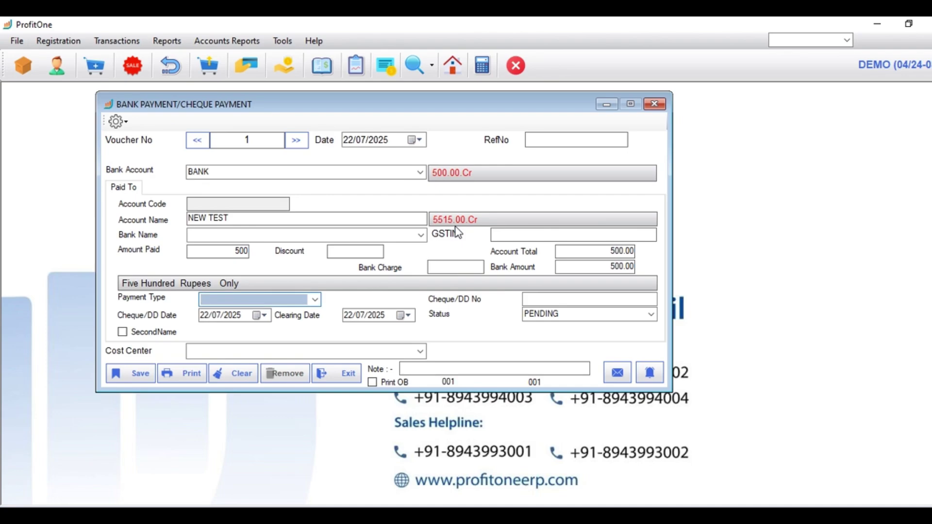
Set the payment type to CHEQUE, leaving the cheque number blank and the status as PENDING
{"action": "left_click", "coordinate": [315, 300]}
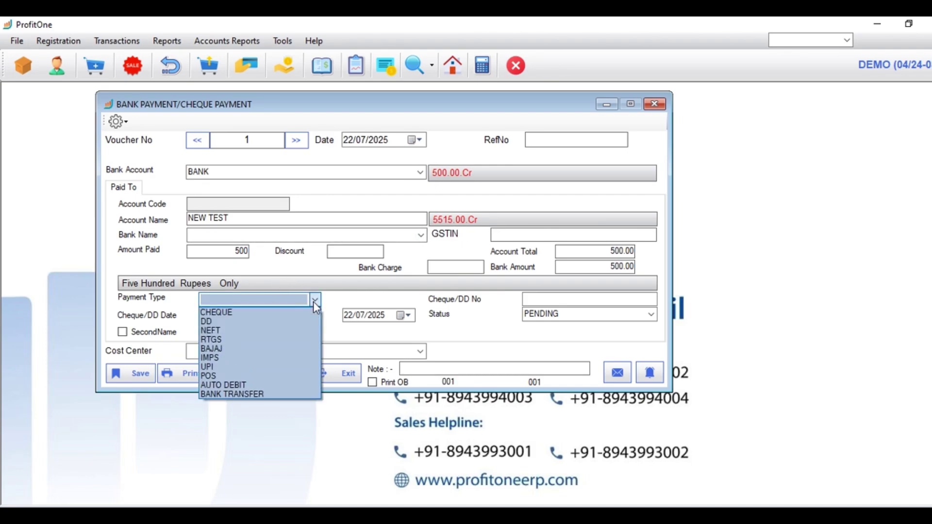
{"action": "left_click", "coordinate": [235, 312]}
{"action": "key", "text": "Return"}
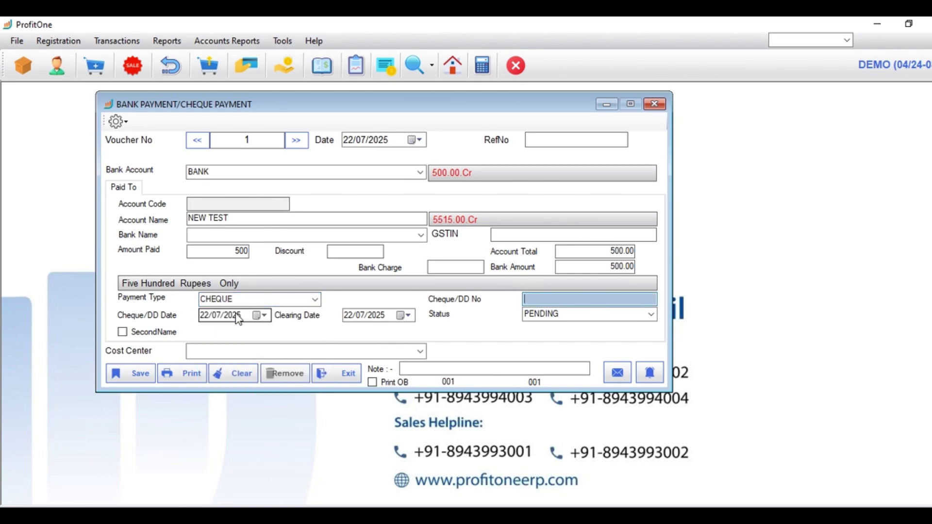
{"action": "key", "text": "Return"}
{"action": "key", "text": "Return"}
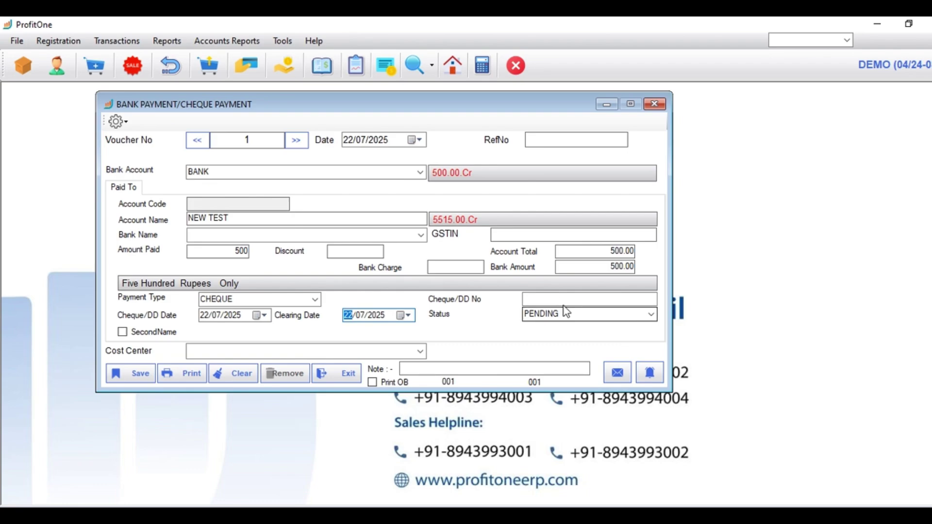
Change the payment type to UPI and close the bank payment voucher without saving
{"action": "left_click", "coordinate": [315, 299]}
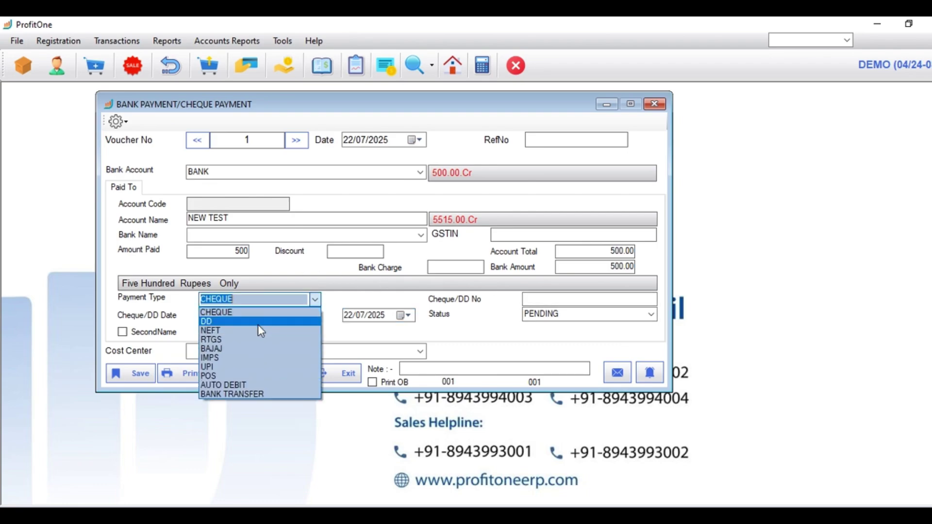
{"action": "left_click", "coordinate": [246, 371]}
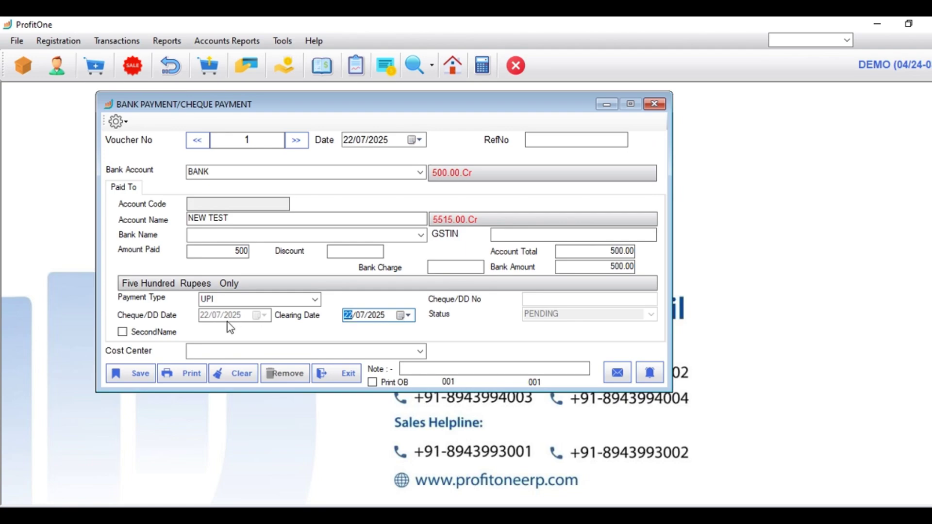
{"action": "left_click", "coordinate": [655, 104]}
Open a GST payment voucher and choose NEW TEST as the debit account
{"action": "left_click", "coordinate": [116, 41]}
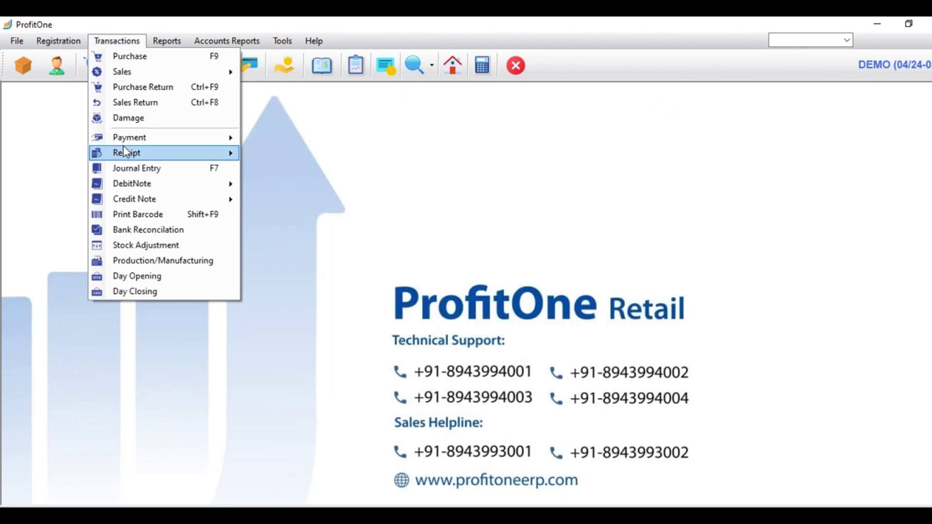
{"action": "mouse_move", "coordinate": [130, 141]}
{"action": "left_click", "coordinate": [292, 173]}
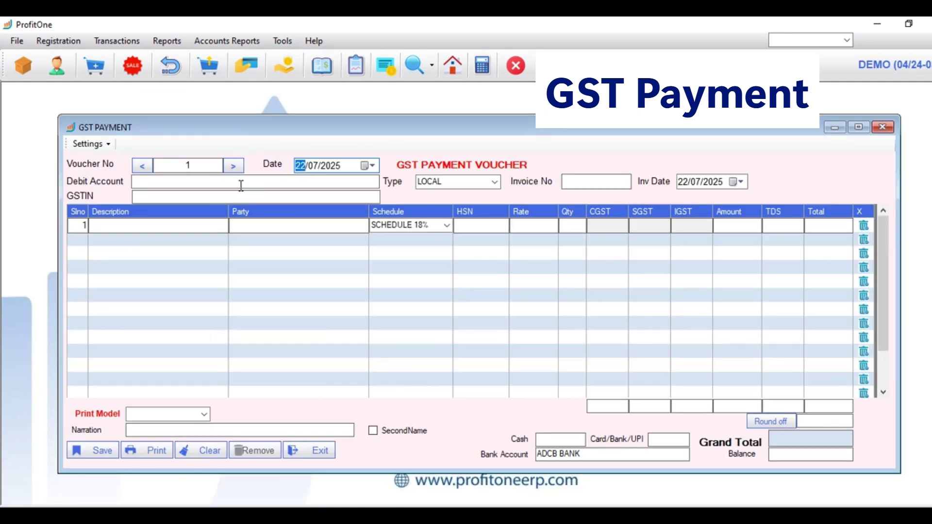
{"action": "left_click", "coordinate": [236, 178]}
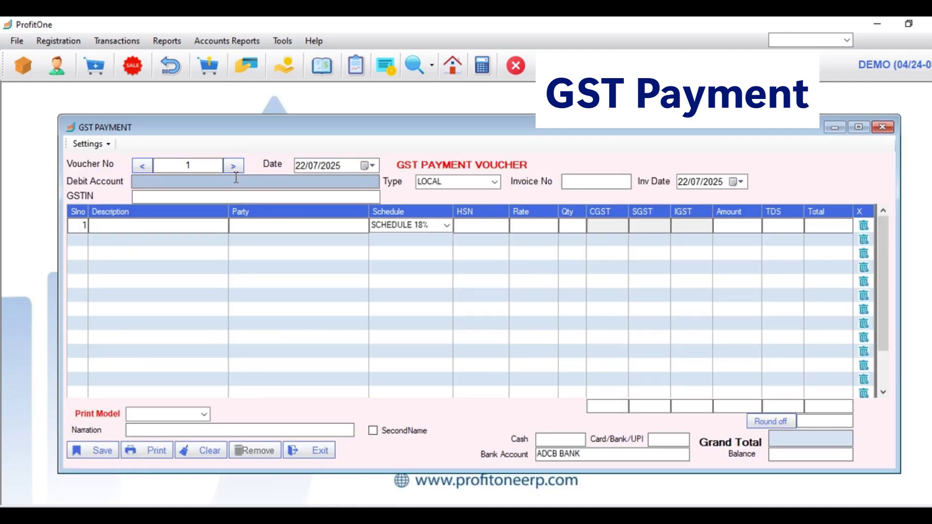
{"action": "type", "text": "TES"}
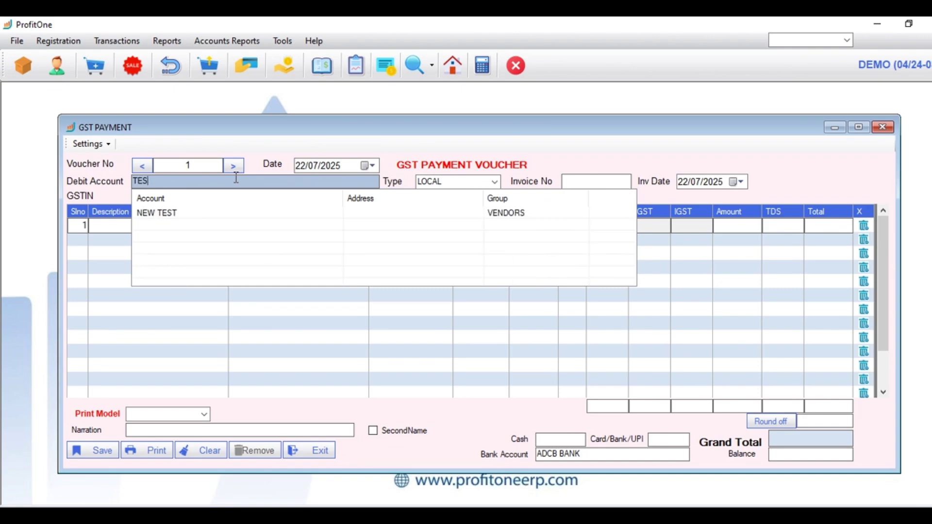
{"action": "key", "text": "Down"}
{"action": "key", "text": "Return"}
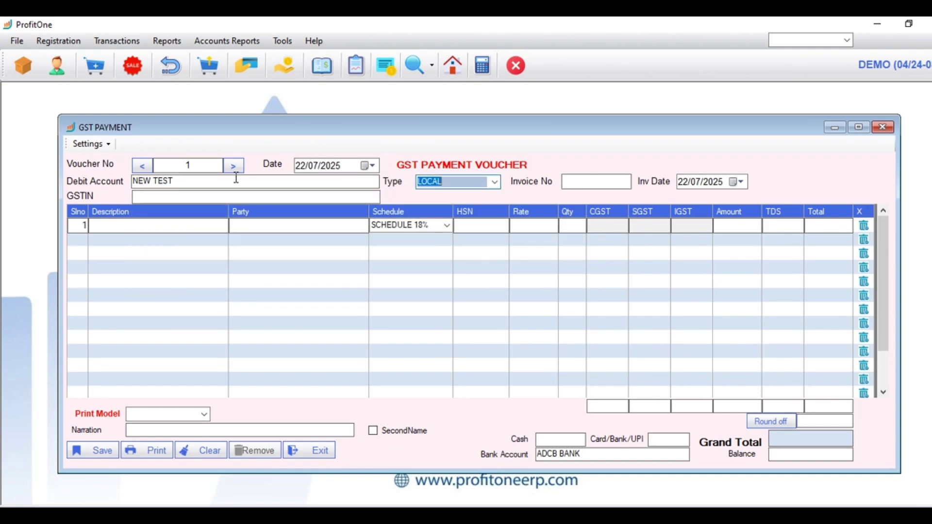
Keep the voucher type as LOCAL and the invoice date as 22/07/2025, leaving the invoice number blank
{"action": "key", "text": "Return"}
{"action": "key", "text": "Return"}
{"action": "key", "text": "Return"}
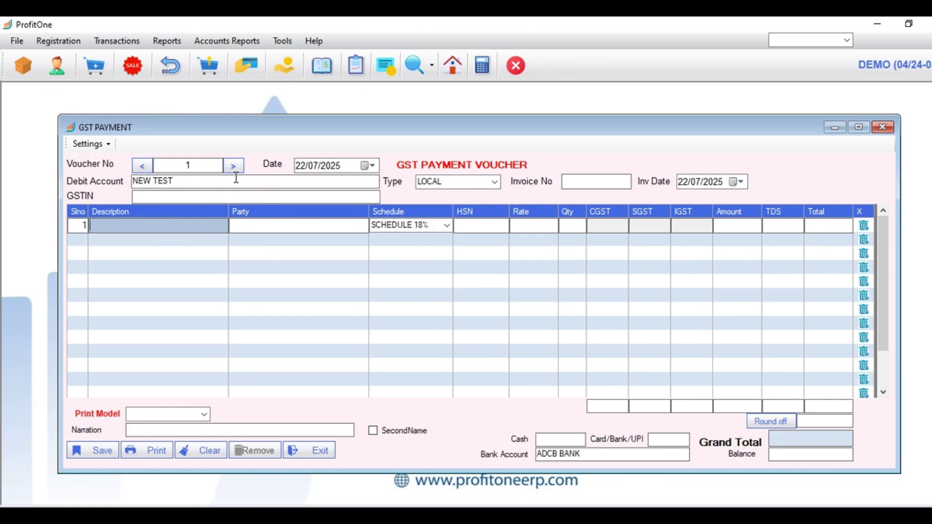
Choose the VEHICLE RENT account as the description of the voucher's first line
{"action": "type", "text": "ER"}
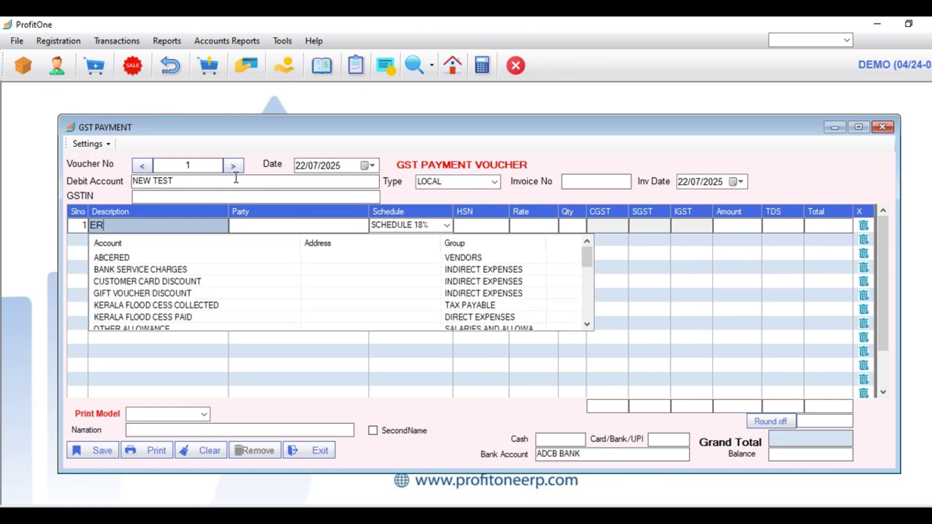
{"action": "key", "text": "BackSpace"}
{"action": "key", "text": "BackSpace"}
{"action": "type", "text": "C"}
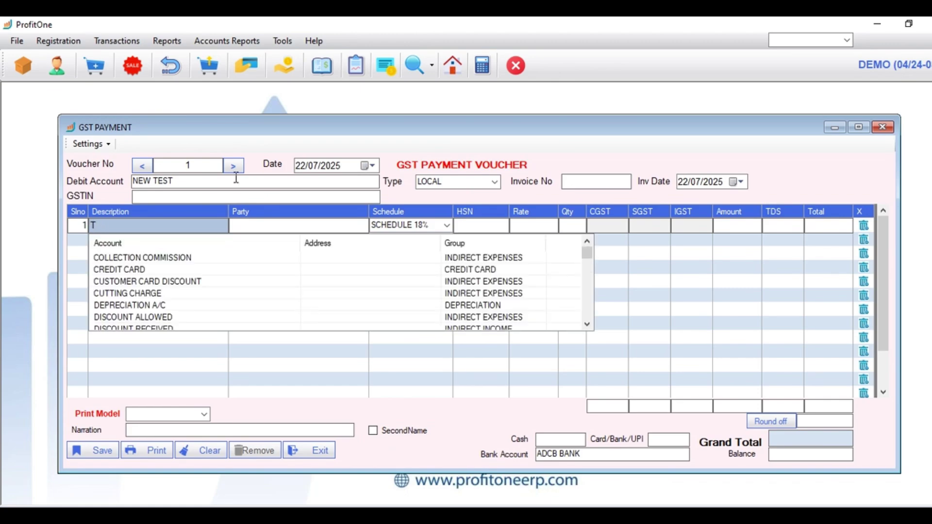
{"action": "key", "text": "BackSpace"}
{"action": "type", "text": "REND"}
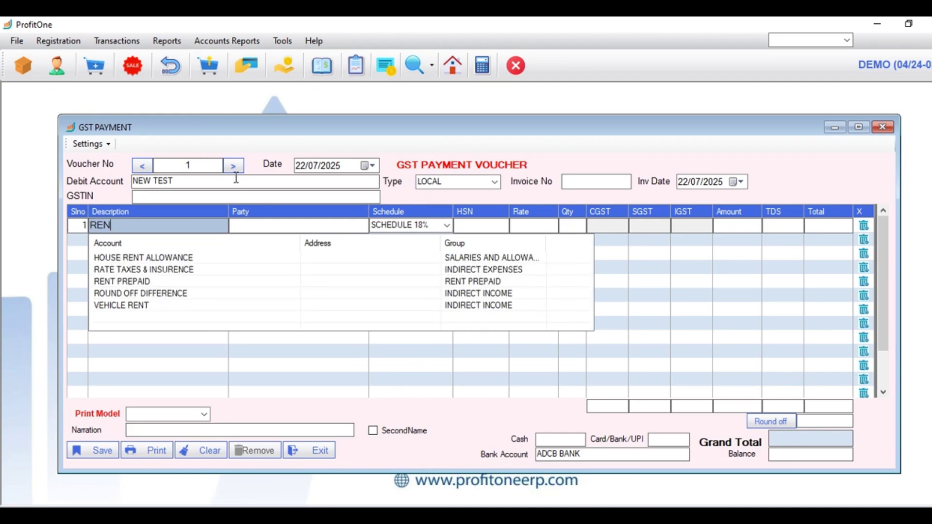
{"action": "key", "text": "BackSpace"}
{"action": "key", "text": "Down"}
{"action": "key", "text": "Down"}
{"action": "key", "text": "Down"}
{"action": "key", "text": "Down"}
{"action": "key", "text": "Down"}
{"action": "key", "text": "Return"}
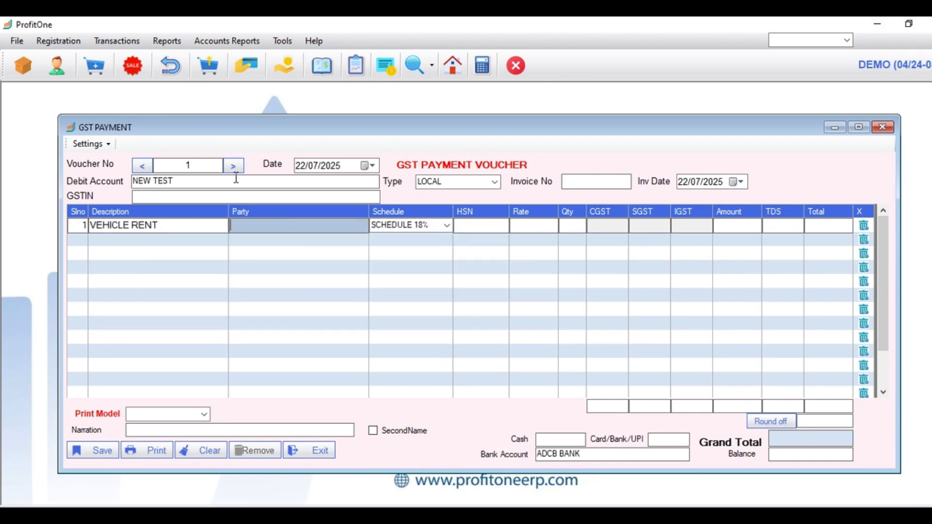
Leave the party blank, keep SCHEDULE 18% and enter 1233 as the HSN for the vehicle rent line
{"action": "key", "text": "Return"}
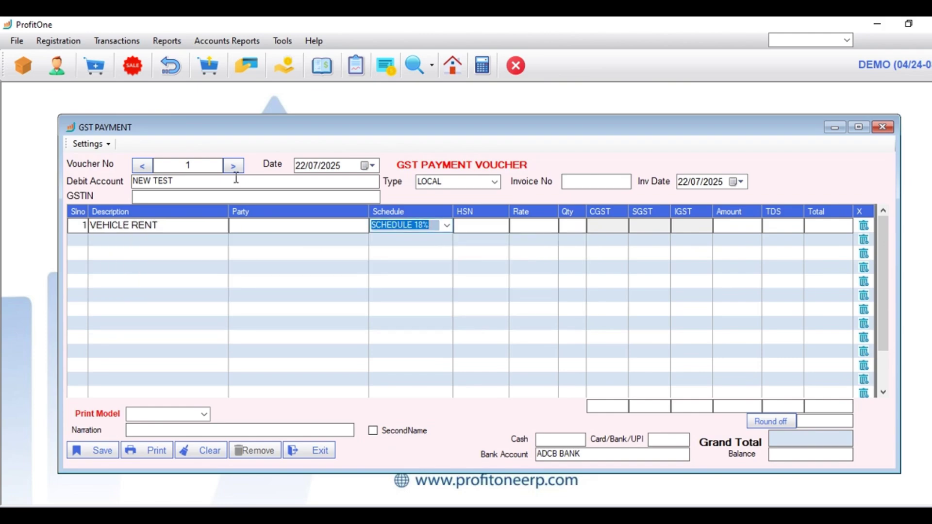
{"action": "key", "text": "Return"}
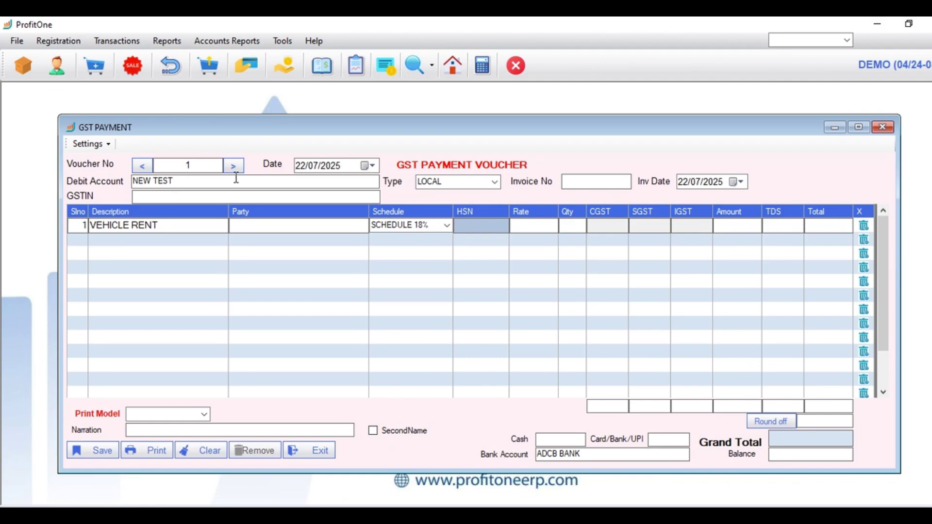
{"action": "type", "text": "1233"}
{"action": "key", "text": "Tab"}
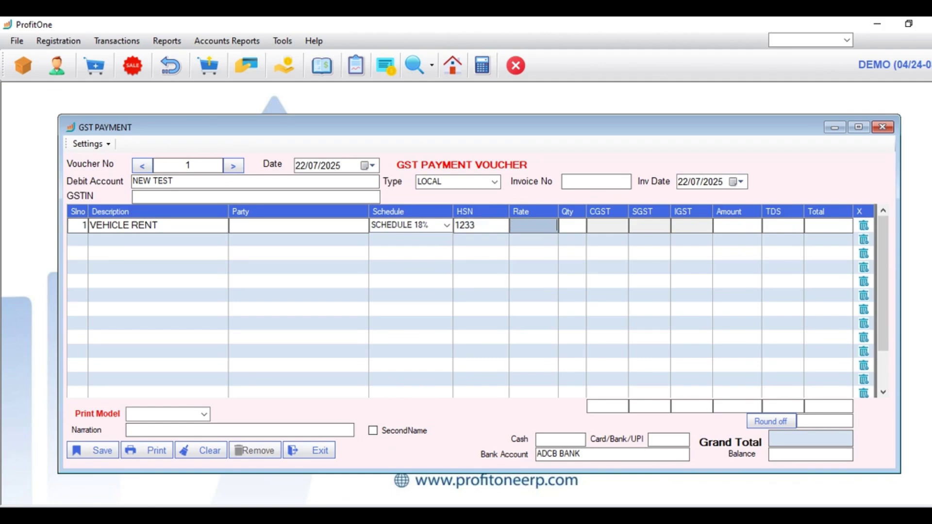
Enter a rate of 500 and a quantity of 1 for the vehicle rent line, leaving the TDS details blank
{"action": "type", "text": "500"}
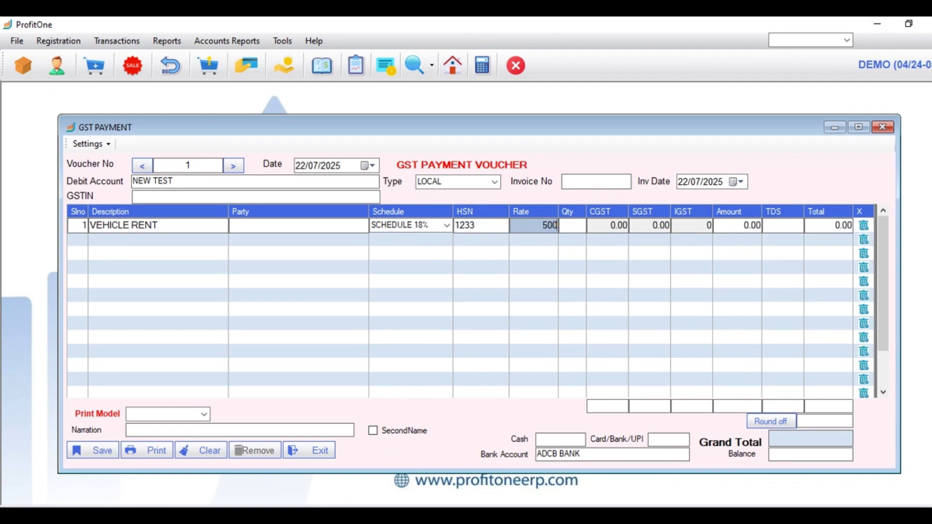
{"action": "key", "text": "Tab"}
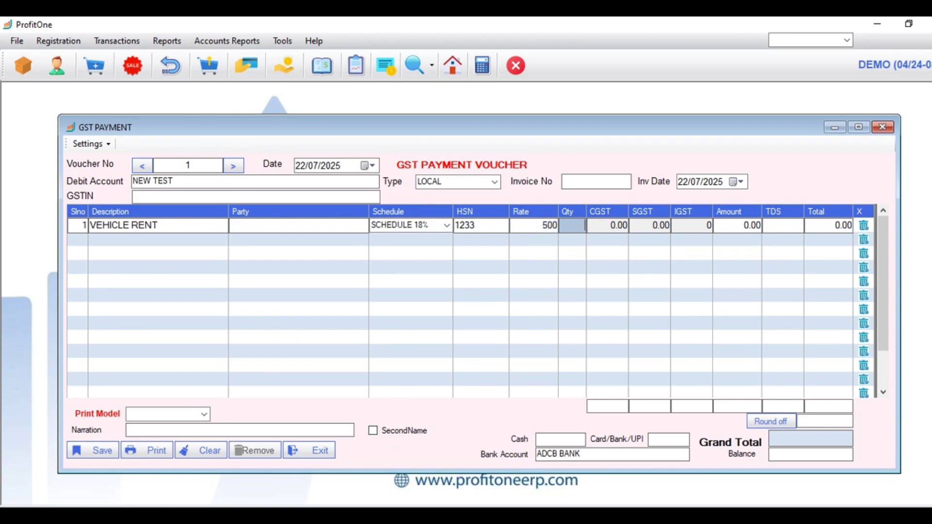
{"action": "type", "text": "1"}
{"action": "key", "text": "Tab"}
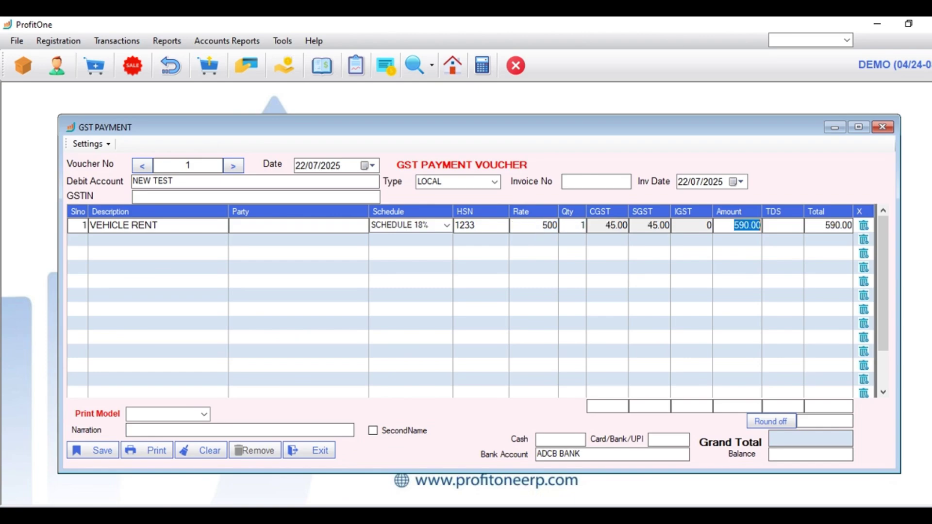
{"action": "key", "text": "Tab"}
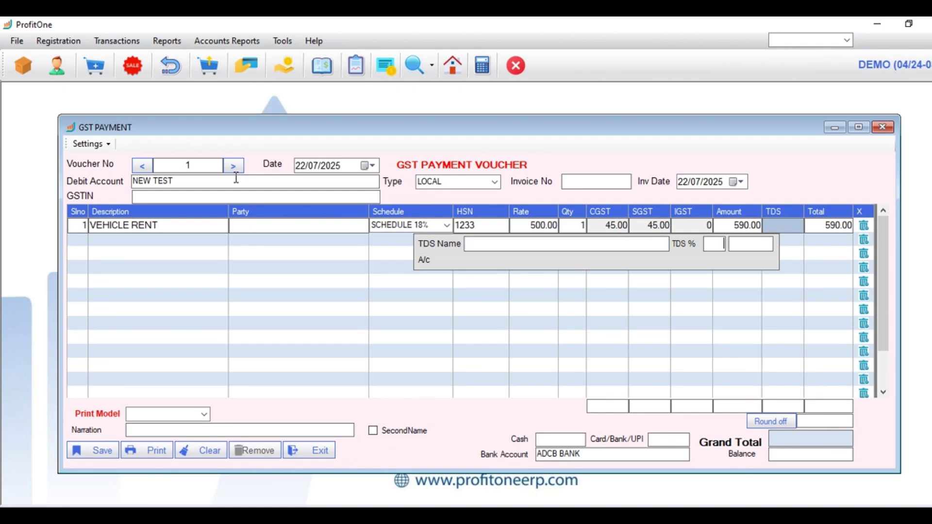
{"action": "key", "text": "Tab"}
{"action": "key", "text": "Tab"}
{"action": "key", "text": "Tab"}
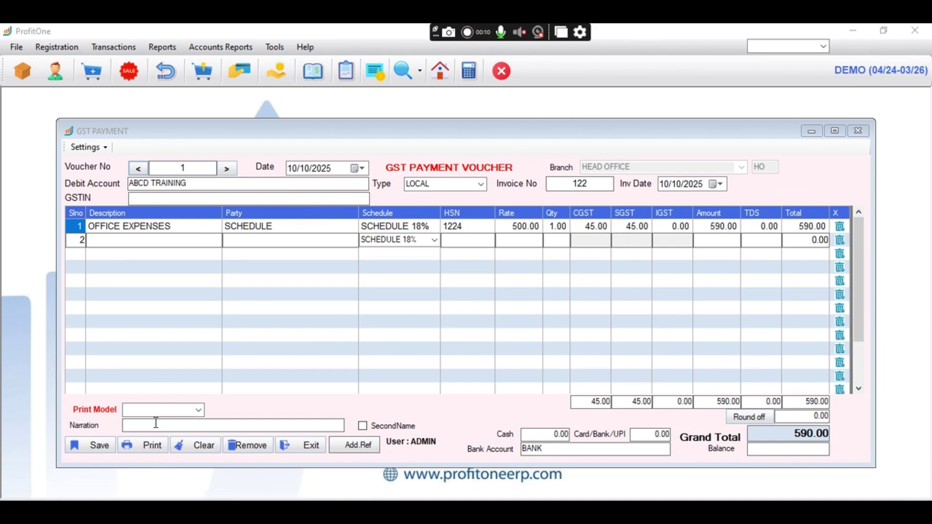
Save the ABCD TRAINING GST payment voucher as an update and close the voucher window
{"action": "left_click", "coordinate": [89, 445]}
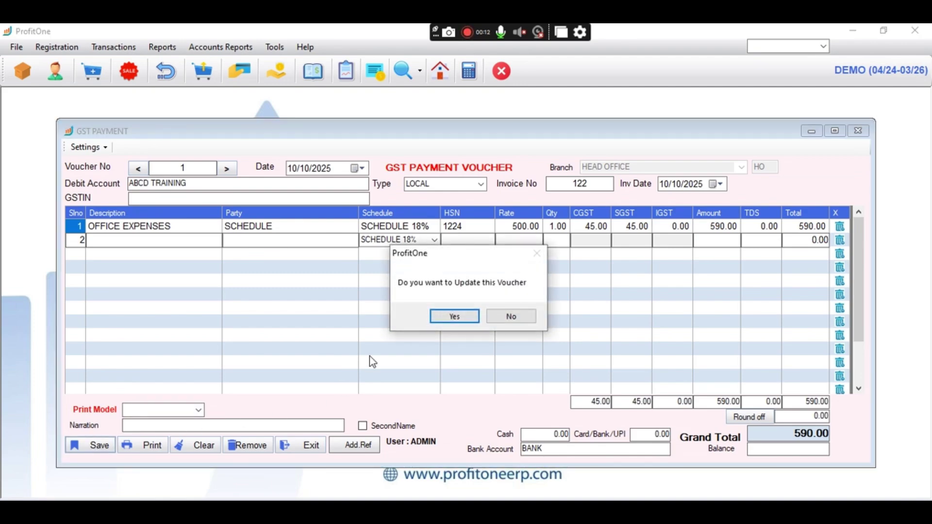
{"action": "left_click", "coordinate": [446, 318]}
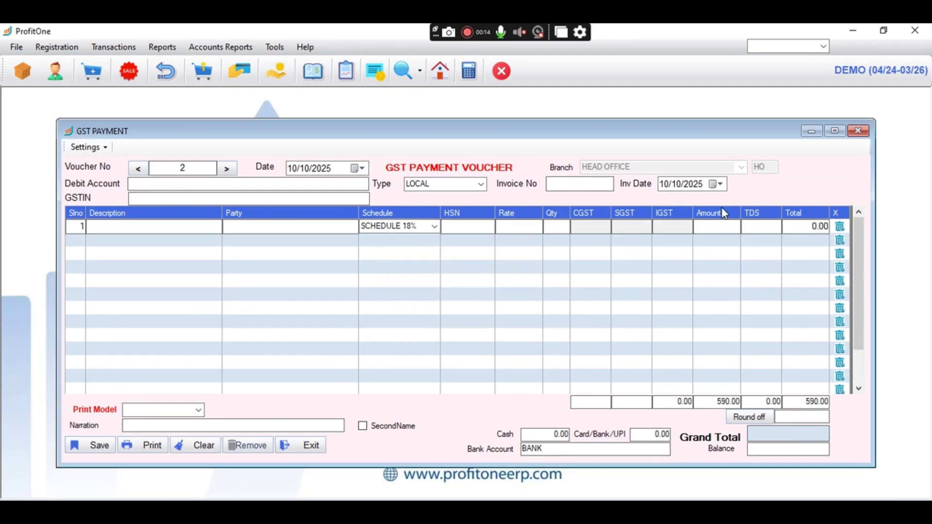
{"action": "left_click", "coordinate": [858, 132]}
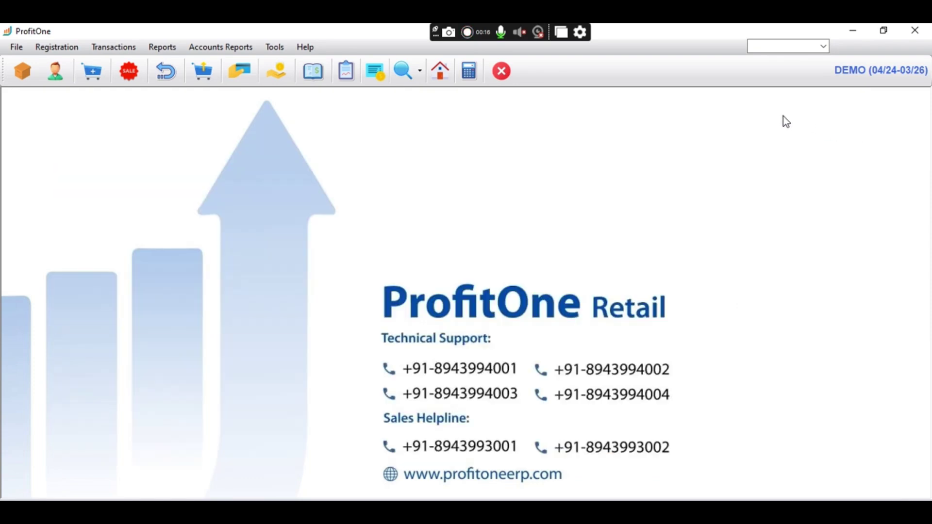